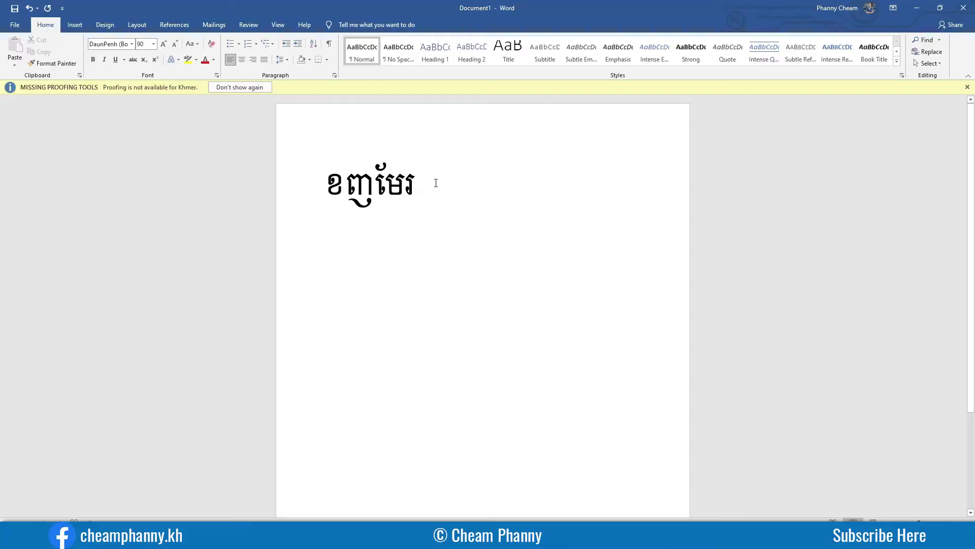
# - Highlight the Khmer word in the document to examine how its characters are rendered
pyautogui.moveTo(435, 181); pyautogui.dragTo(322, 184)
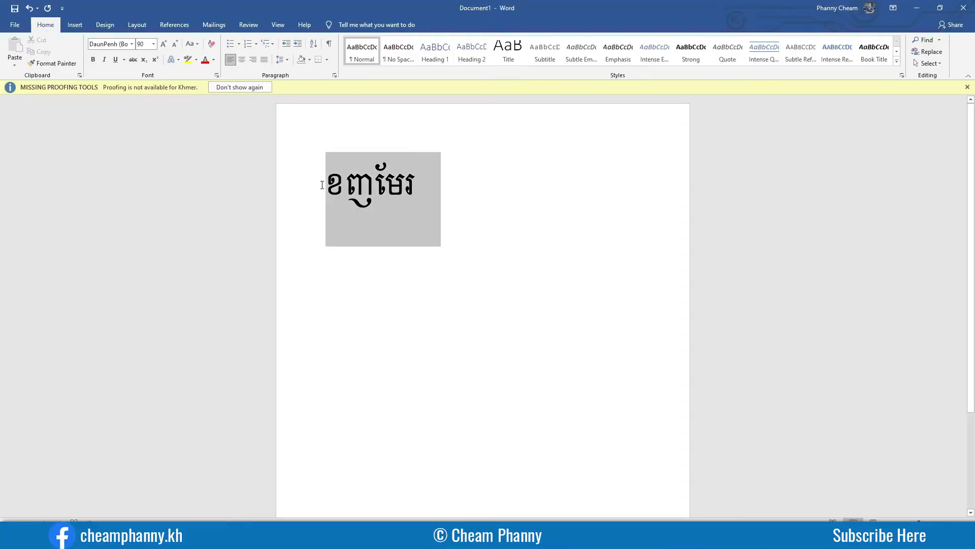
pyautogui.click(477, 197)
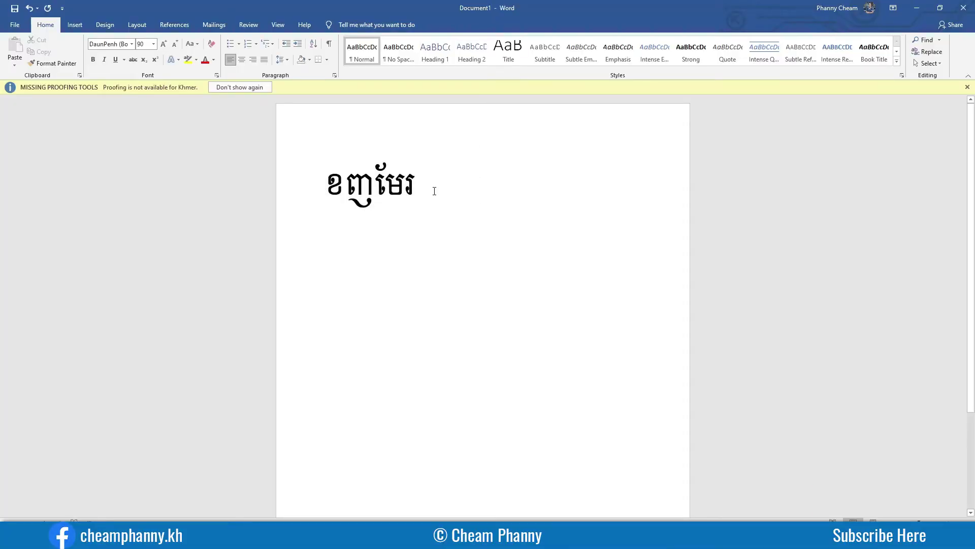
pyautogui.moveTo(434, 190); pyautogui.dragTo(325, 186)
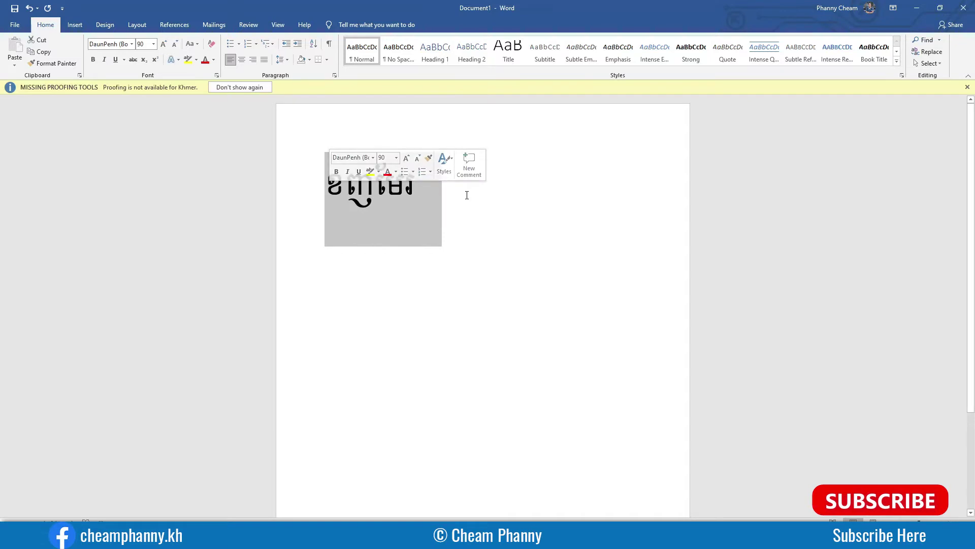
pyautogui.moveTo(464, 192); pyautogui.dragTo(324, 184)
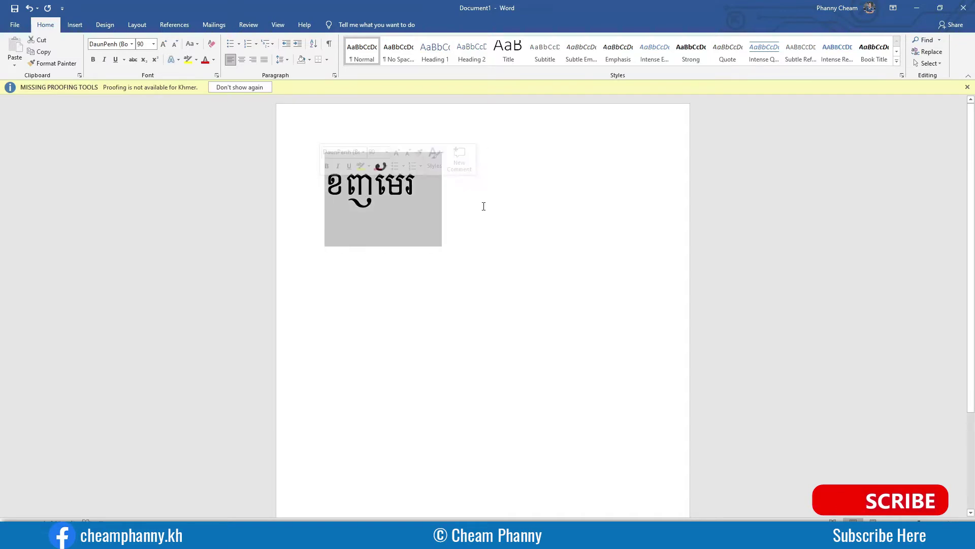
pyautogui.click(439, 204)
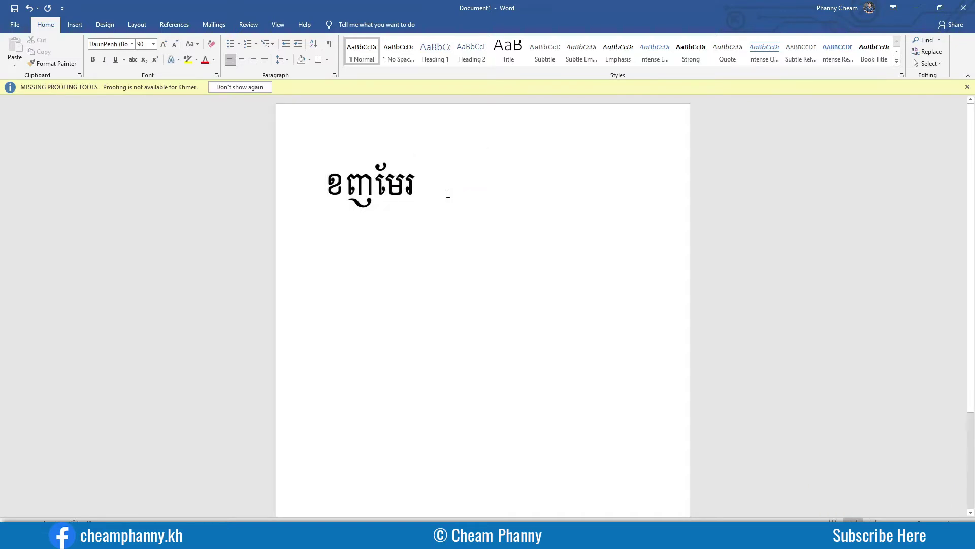
# - Minimize the Word document and switch to the Font backup folder in File Explorer
pyautogui.click(917, 8)
pyautogui.moveTo(306, 537)
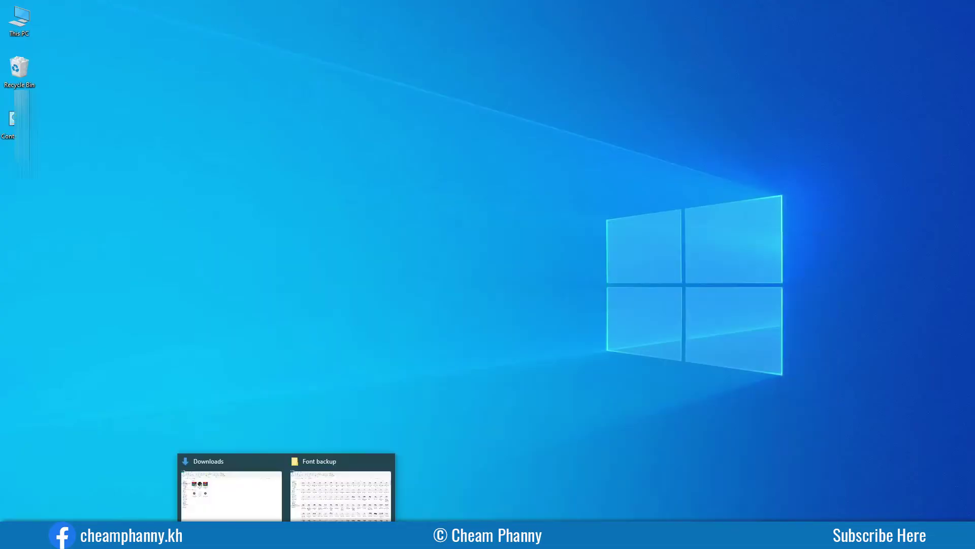
pyautogui.click(332, 502)
# - Look through the font files stored in the Font backup folder
pyautogui.scroll(-10, 517, 445)
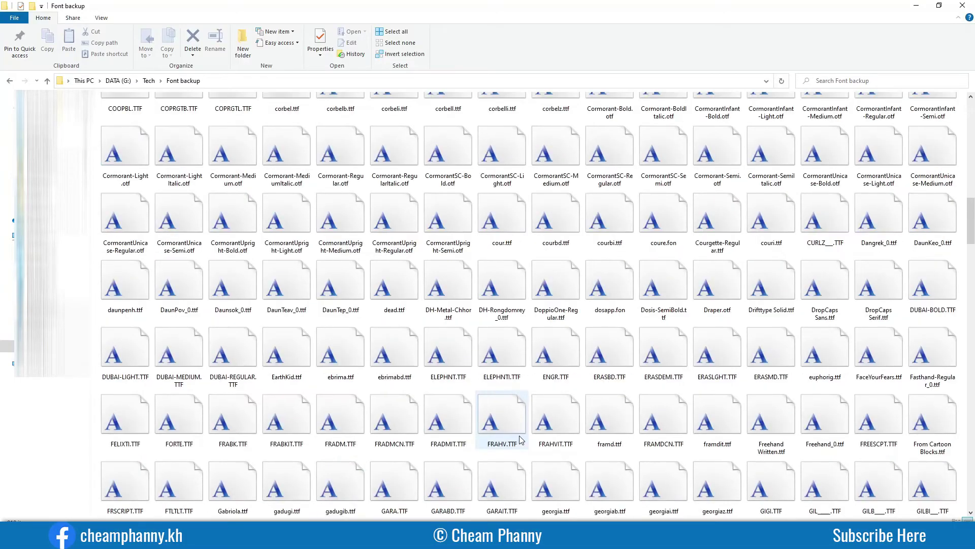
pyautogui.scroll(10, 518, 442)
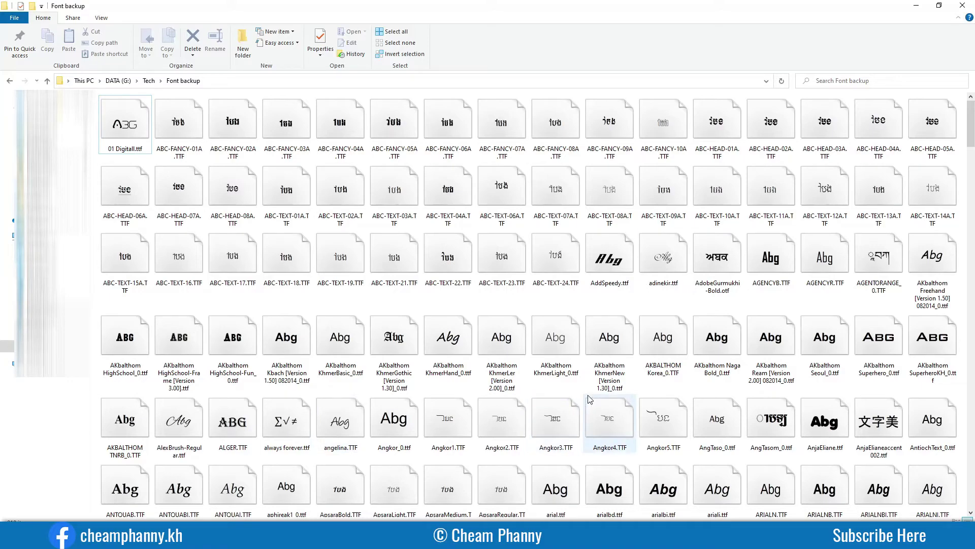
pyautogui.scroll(-10, 584, 396)
pyautogui.scroll(15, 592, 396)
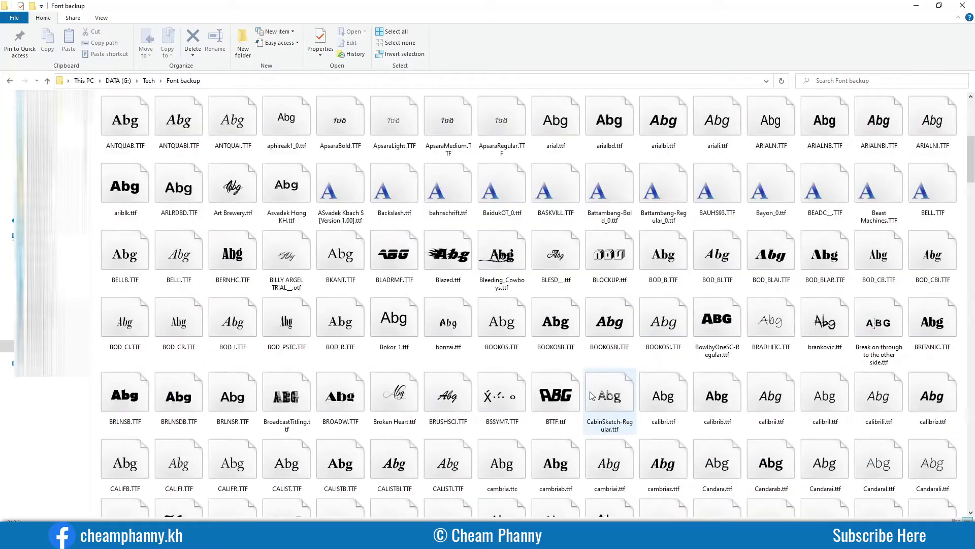
pyautogui.scroll(-20, 591, 395)
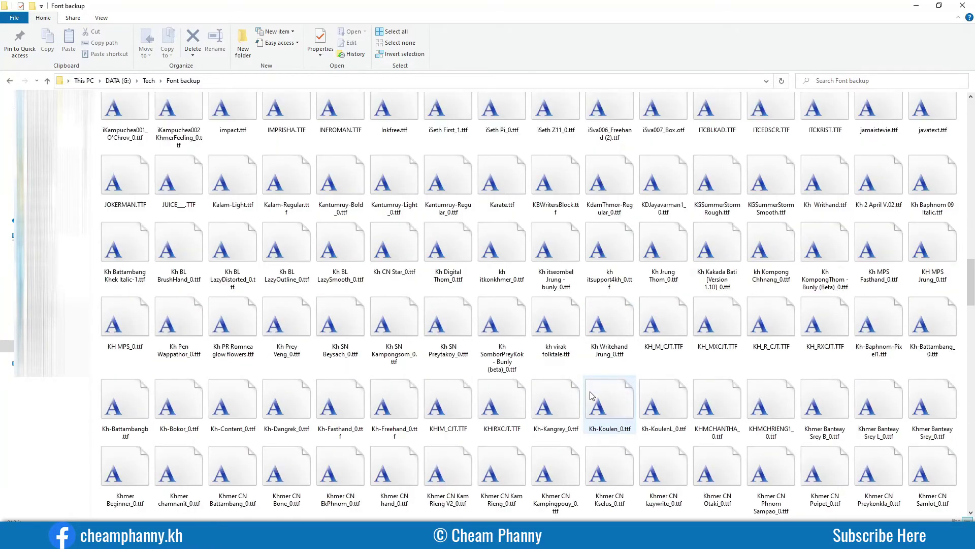
pyautogui.scroll(20, 592, 395)
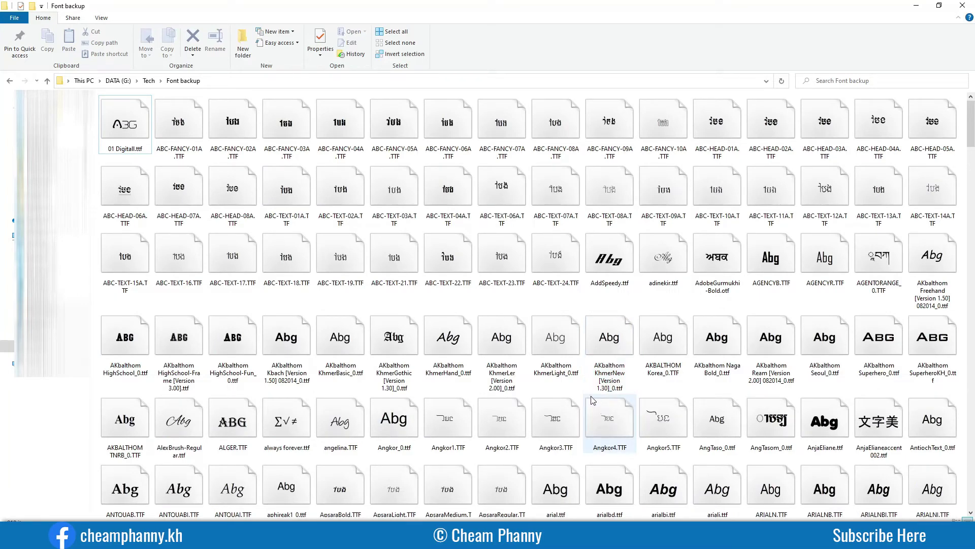
# - Restore the maximized folder window to its smaller size and move it slightly higher on the desktop
pyautogui.click(938, 5)
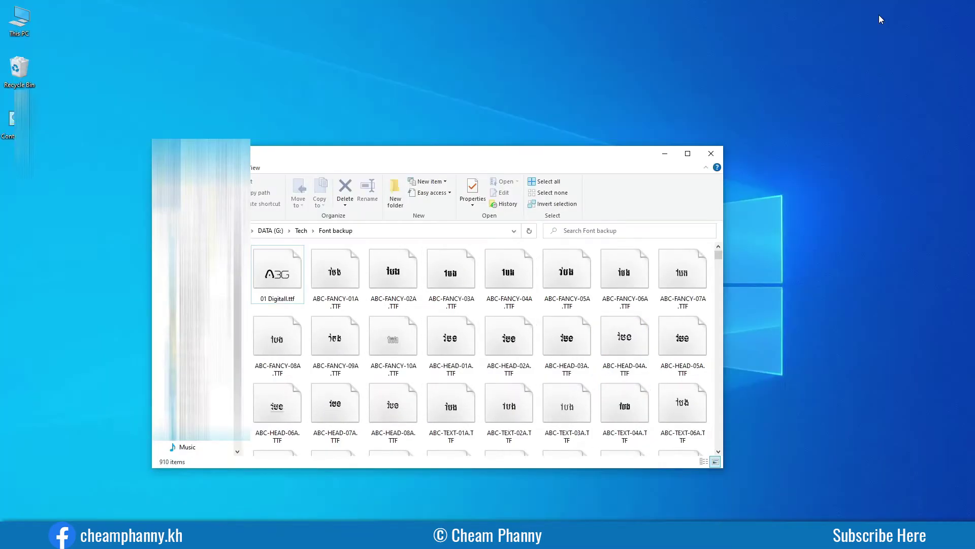
pyautogui.moveTo(566, 161); pyautogui.dragTo(578, 116)
pyautogui.scroll(-15, 523, 289)
pyautogui.scroll(10, 356, 244)
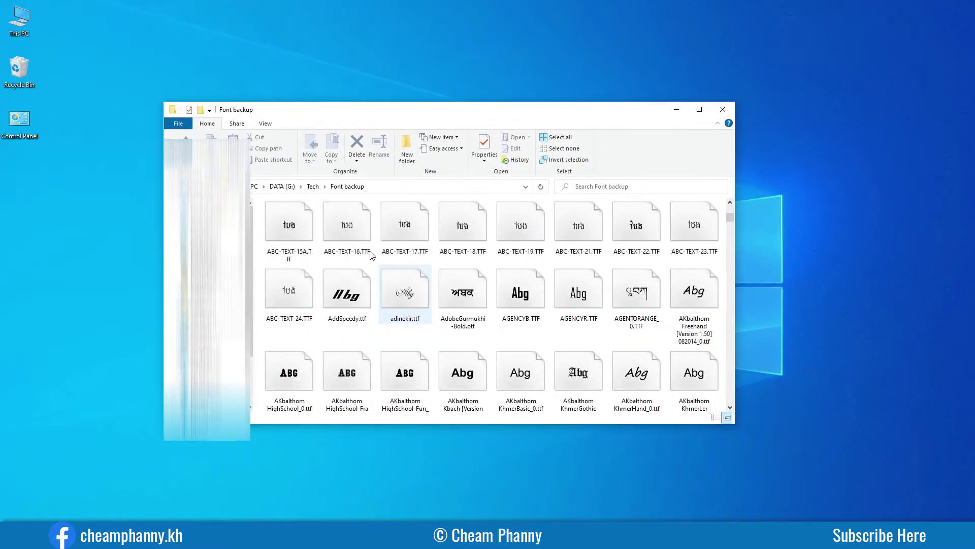
pyautogui.rightClick(343, 230)
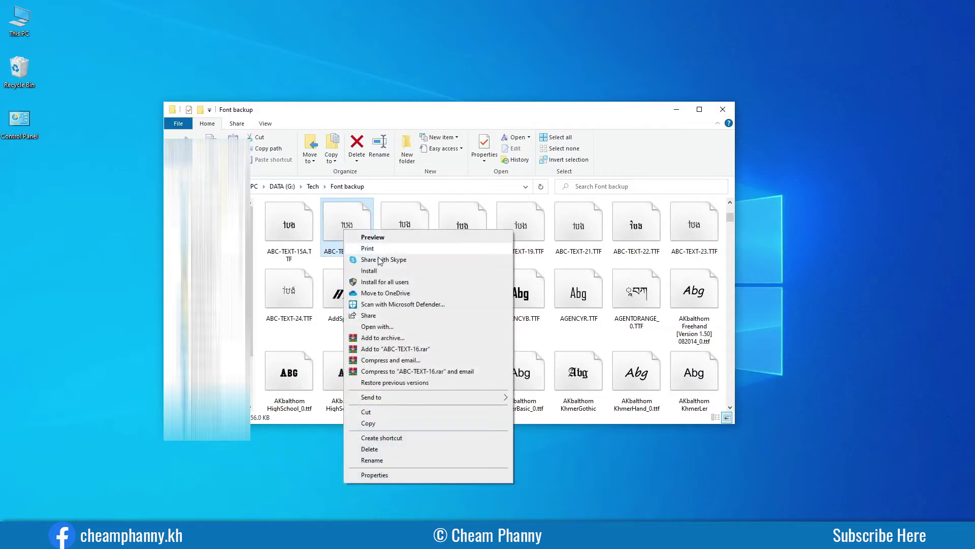
pyautogui.click(337, 217)
pyautogui.scroll(5, 557, 322)
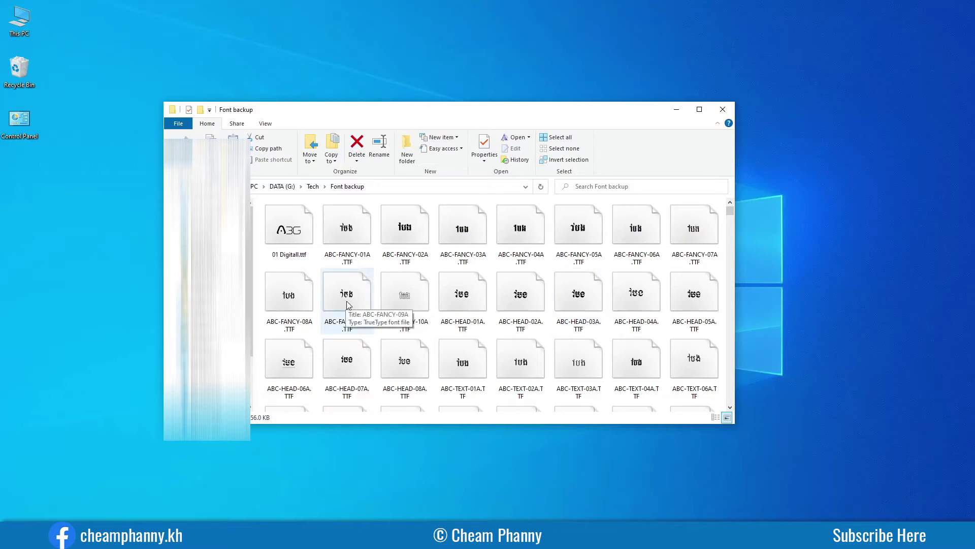
# - Install all the font files in the Font backup folder at once
pyautogui.hotkey('ctrl', 'a')
pyautogui.scroll(-5, 469, 295)
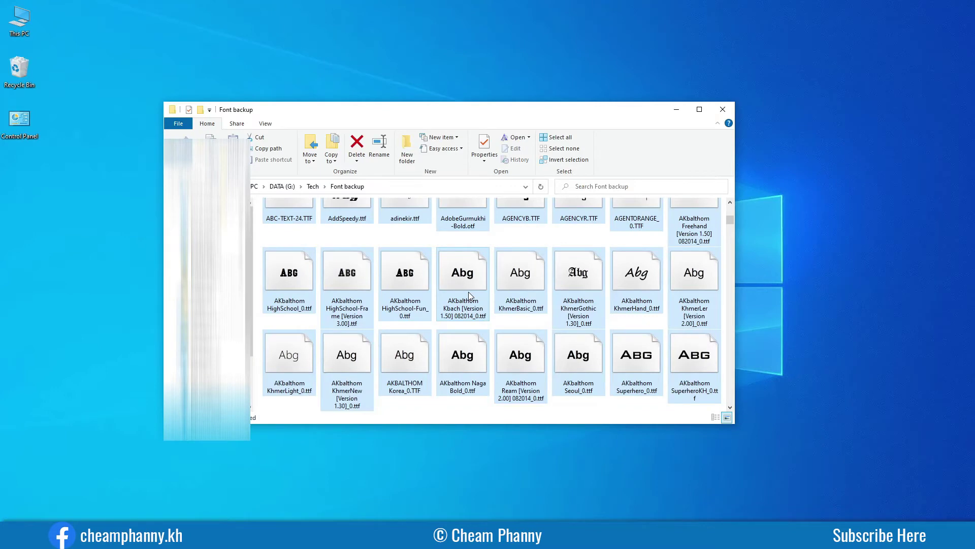
pyautogui.scroll(-5, 469, 296)
pyautogui.scroll(5, 468, 298)
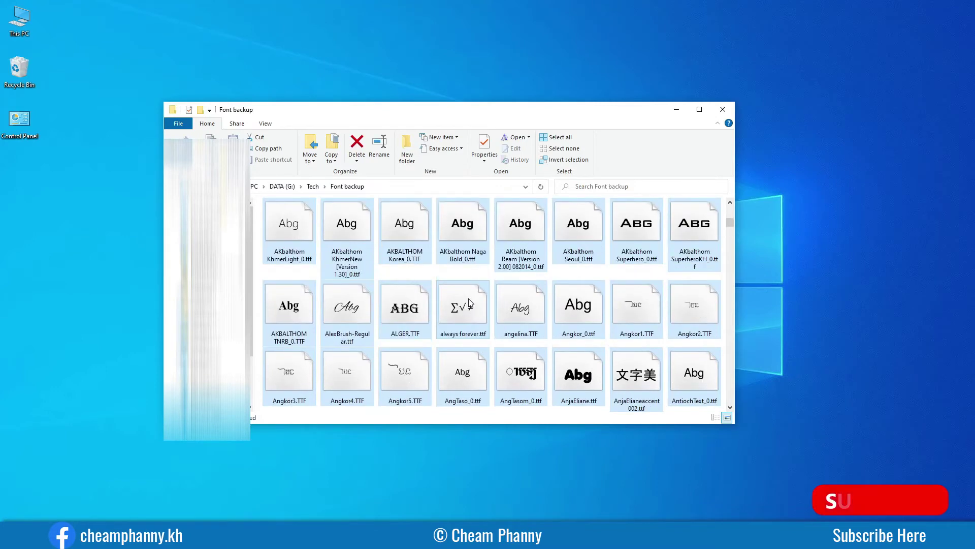
pyautogui.scroll(5, 470, 298)
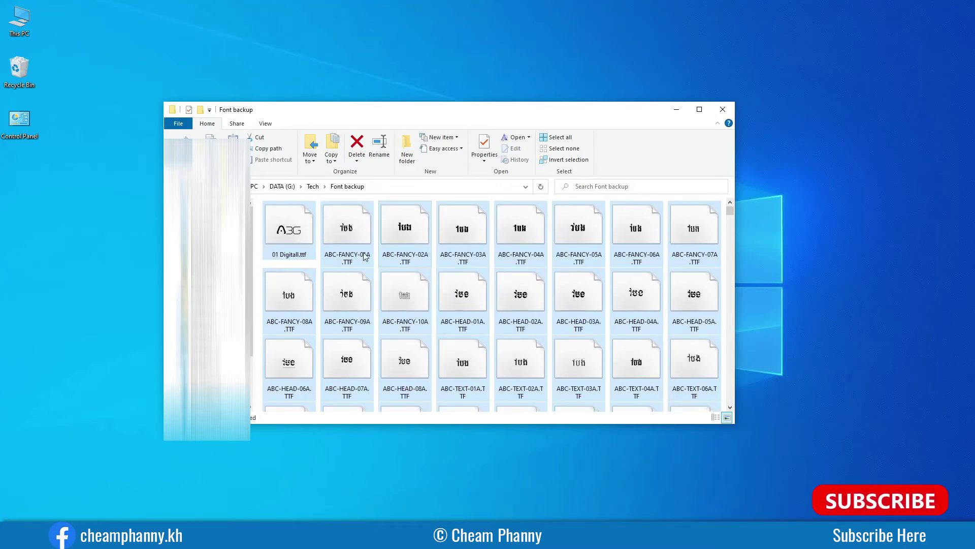
pyautogui.rightClick(297, 235)
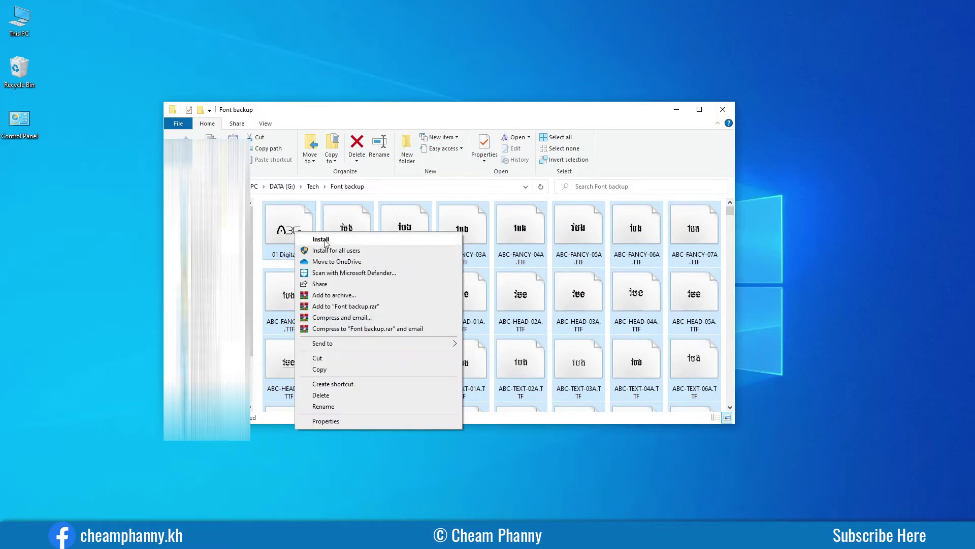
pyautogui.click(321, 239)
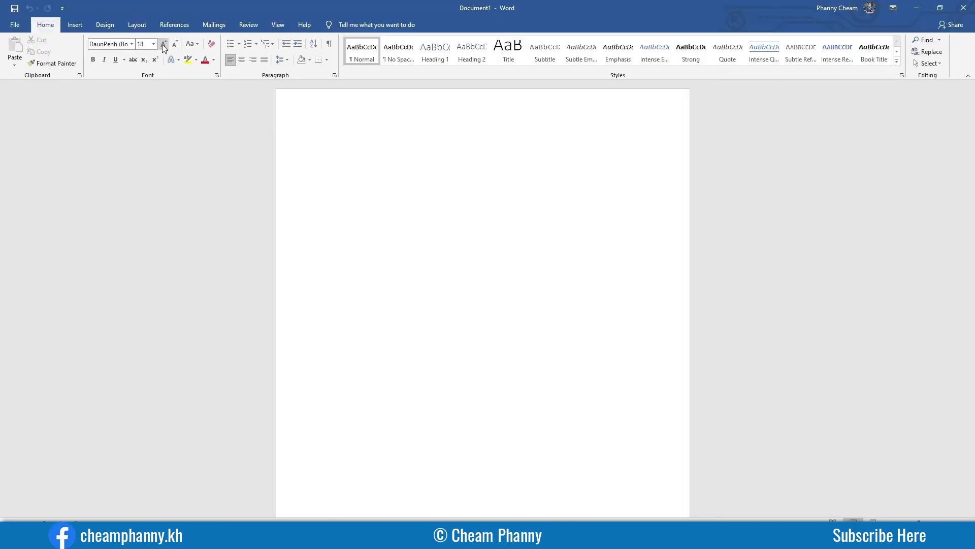
# - Increase the font size to 28 in the blank Word document
pyautogui.click(162, 44)
pyautogui.click(163, 44)
pyautogui.click(162, 44)
pyautogui.click(163, 45)
pyautogui.click(163, 44)
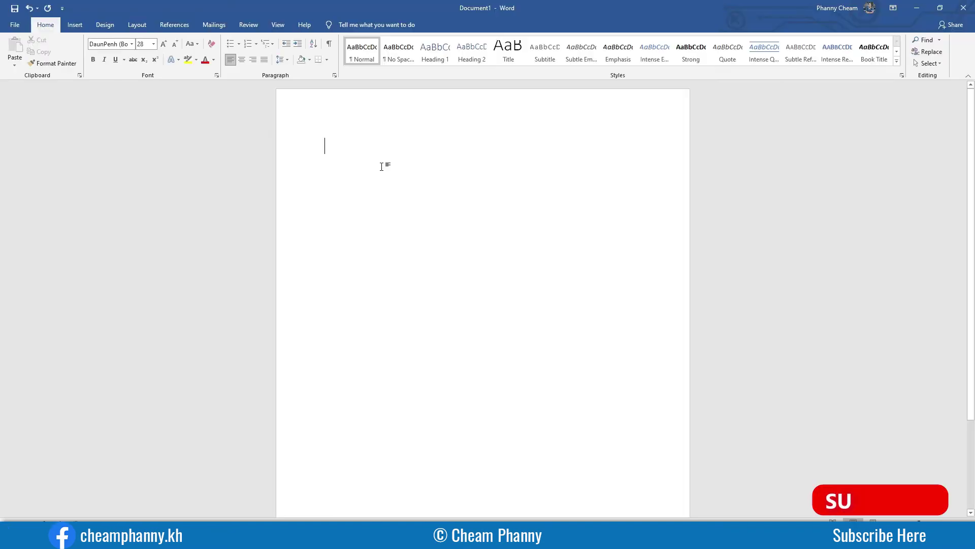
# - Enter the Khmer word ខ្មែរ and enlarge all of its text to size 120
pyautogui.write('ខ្មែ')
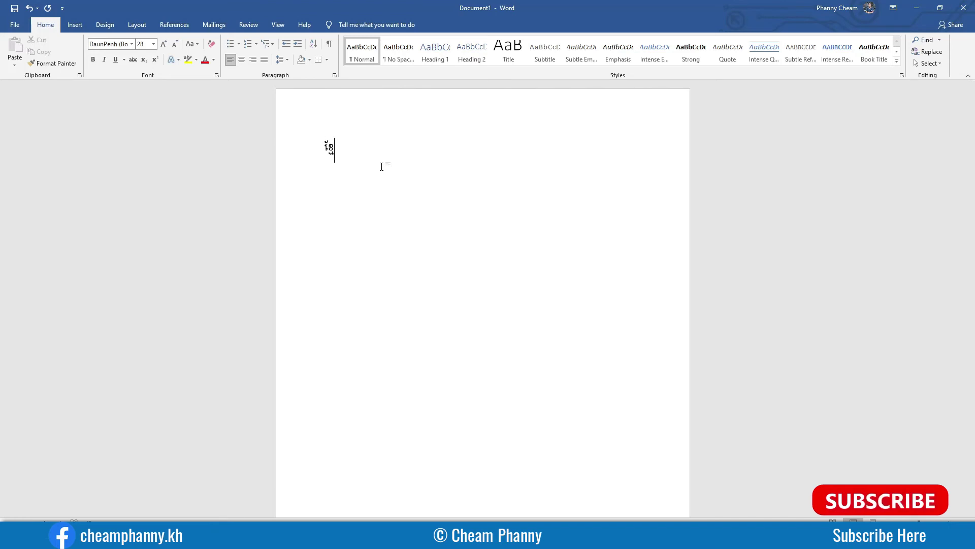
pyautogui.write('រ')
pyautogui.hotkey('ctrl', 'a')
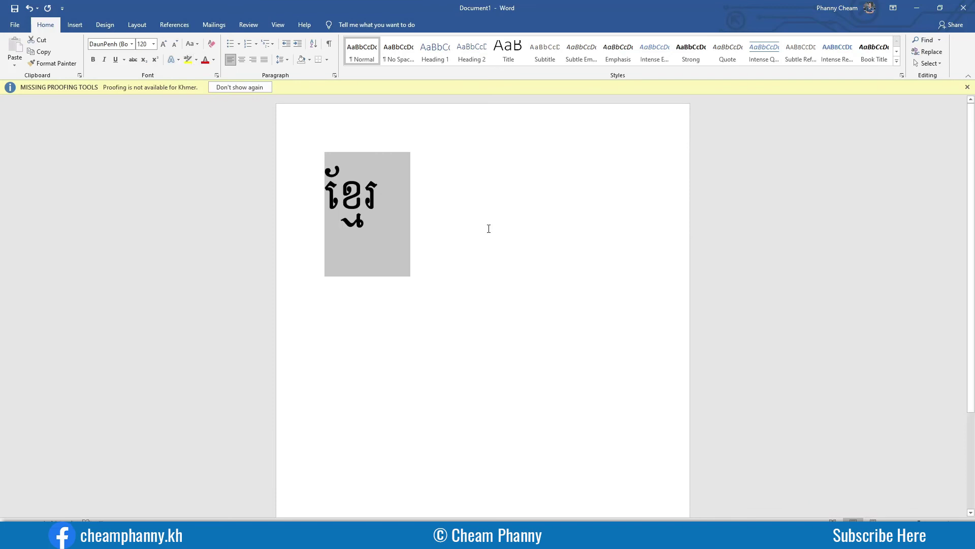
pyautogui.click(522, 211)
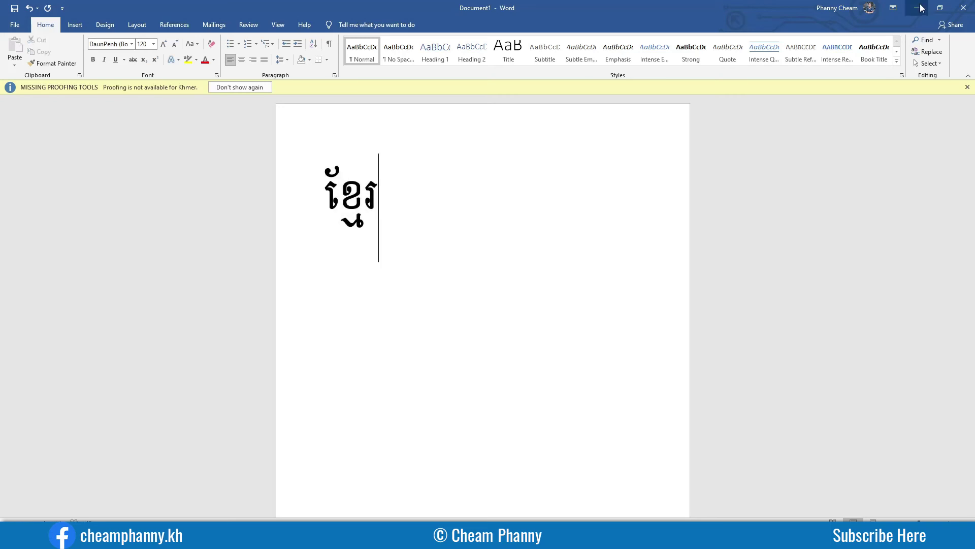
# - Minimize the Word document, return to the Font backup folder and look through its selected font files
pyautogui.click(921, 8)
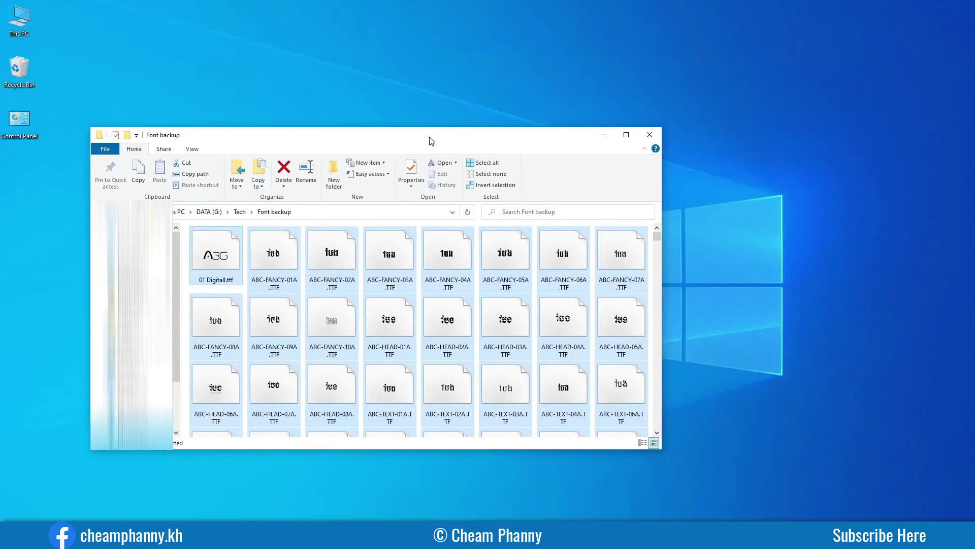
pyautogui.moveTo(429, 141); pyautogui.dragTo(427, 140)
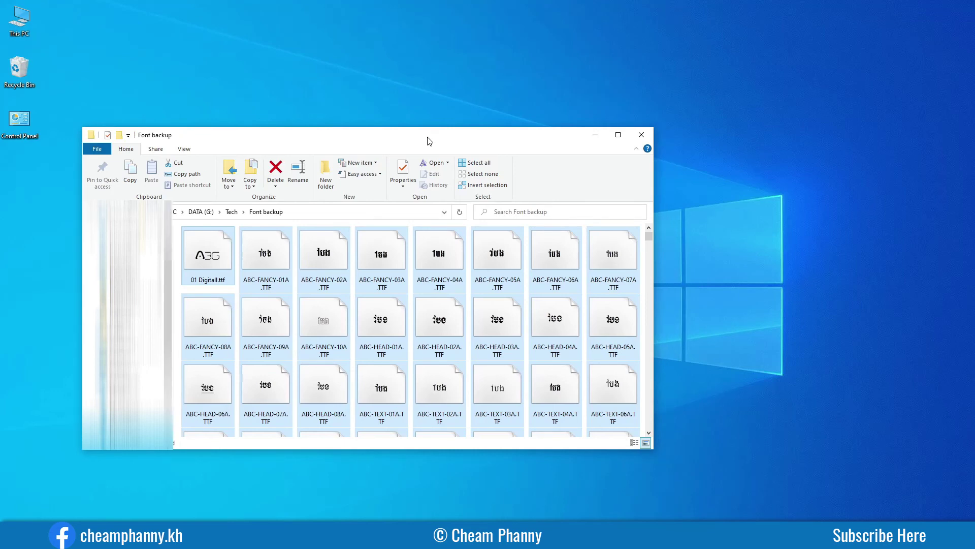
pyautogui.scroll(-5, 584, 234)
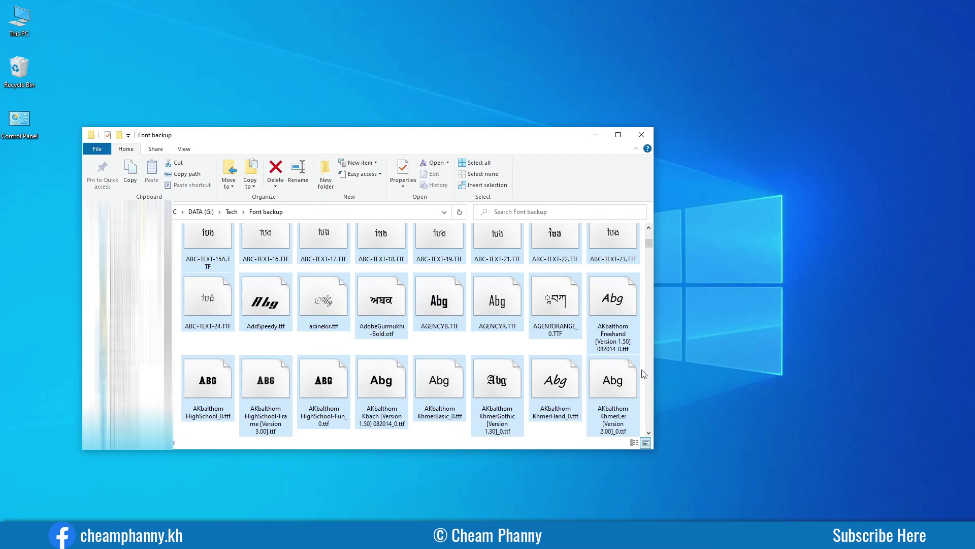
pyautogui.scroll(-10, 490, 342)
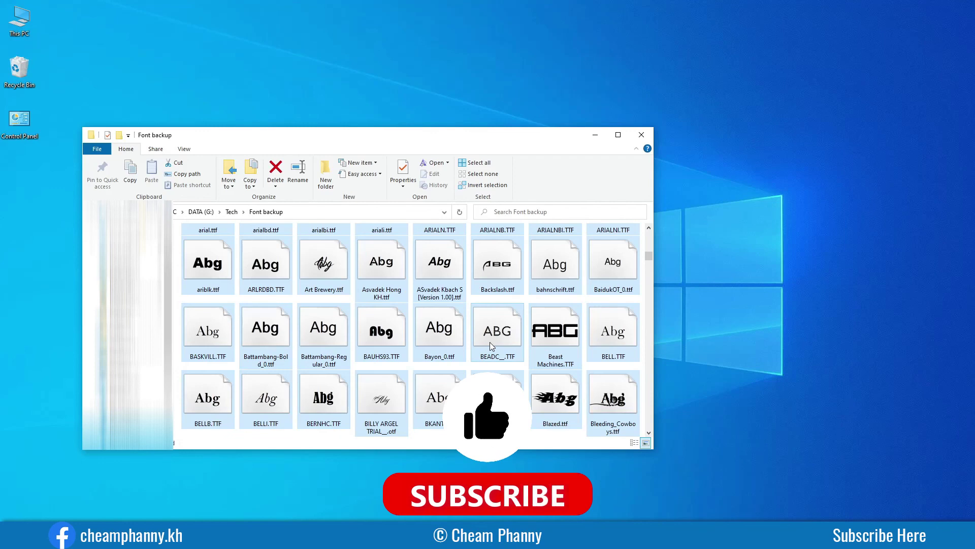
pyautogui.scroll(15, 489, 342)
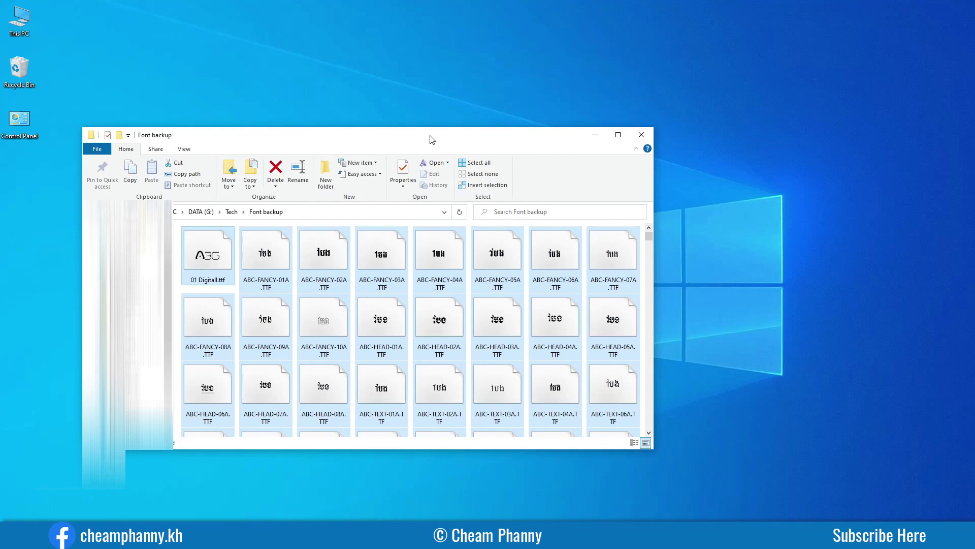
pyautogui.moveTo(430, 139); pyautogui.dragTo(387, 173)
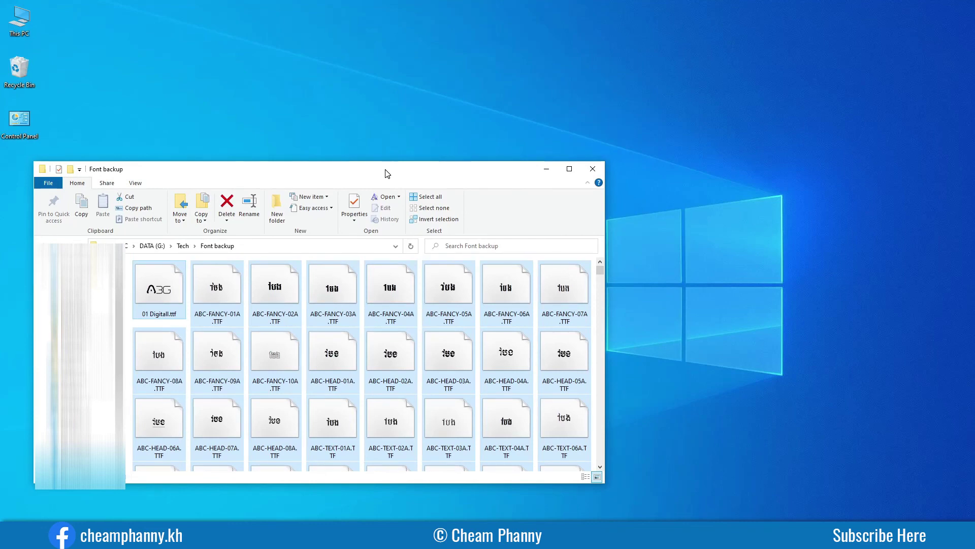
pyautogui.moveTo(387, 173); pyautogui.dragTo(387, 174)
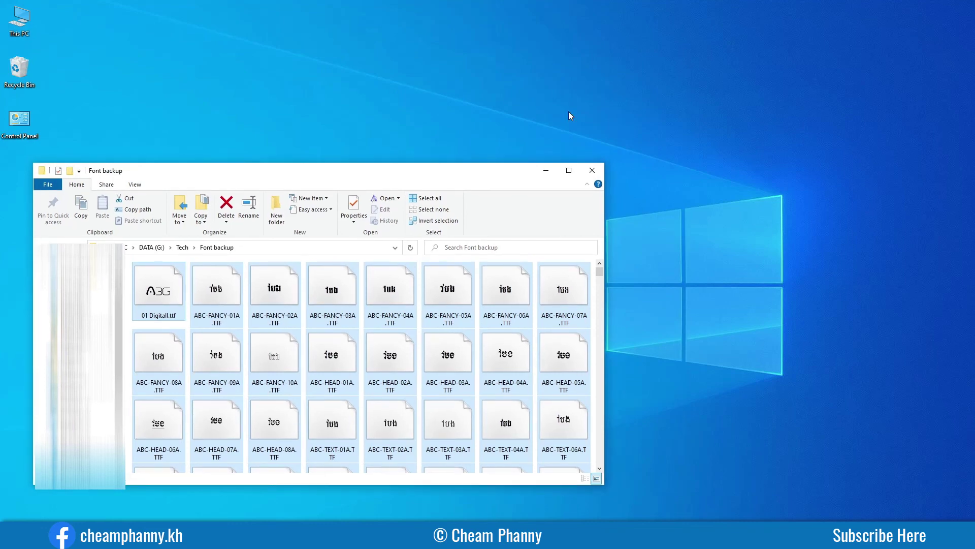